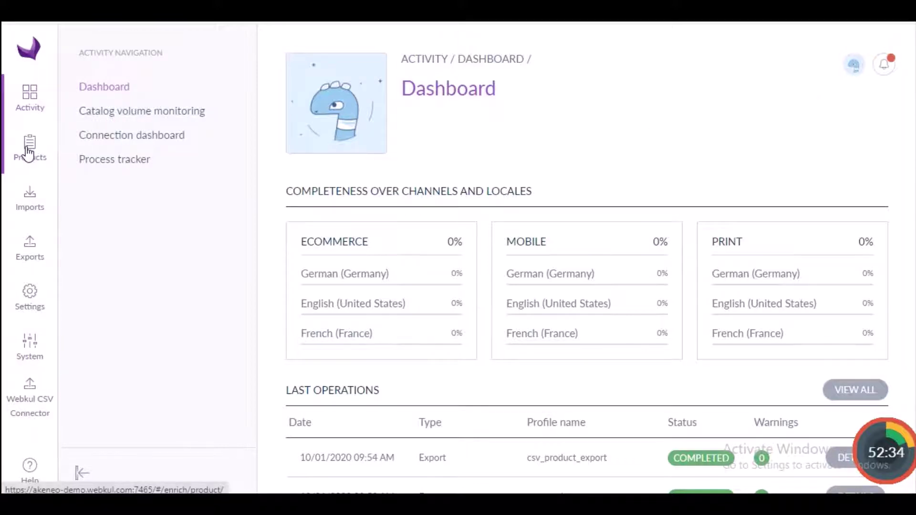
# - Open the product list and bring up the options for creating a product
pyautogui.click(30, 151)
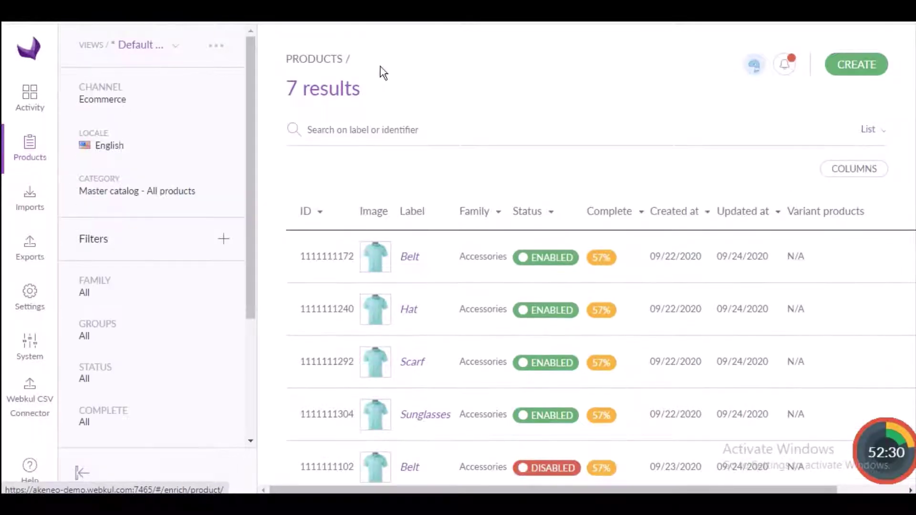
pyautogui.click(857, 70)
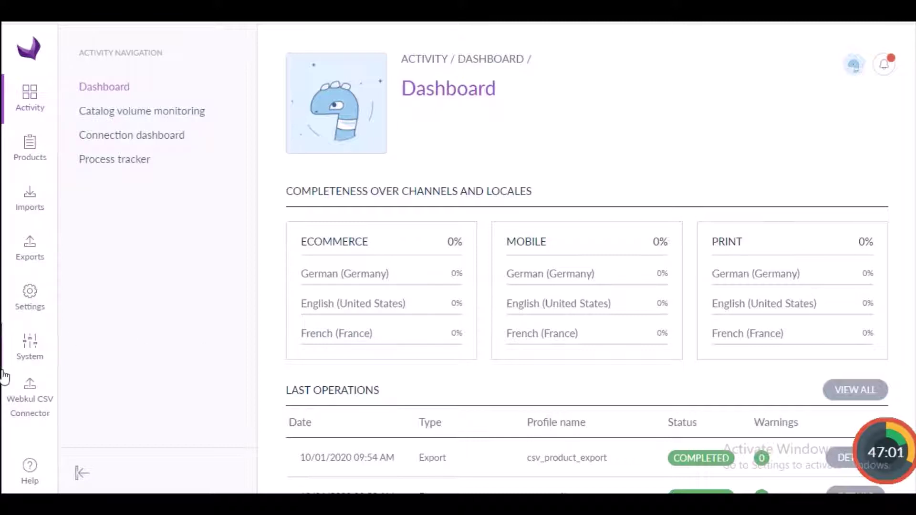
# - Start a new export profile and enter "product csv export1" as both its code and its label
pyautogui.click(31, 245)
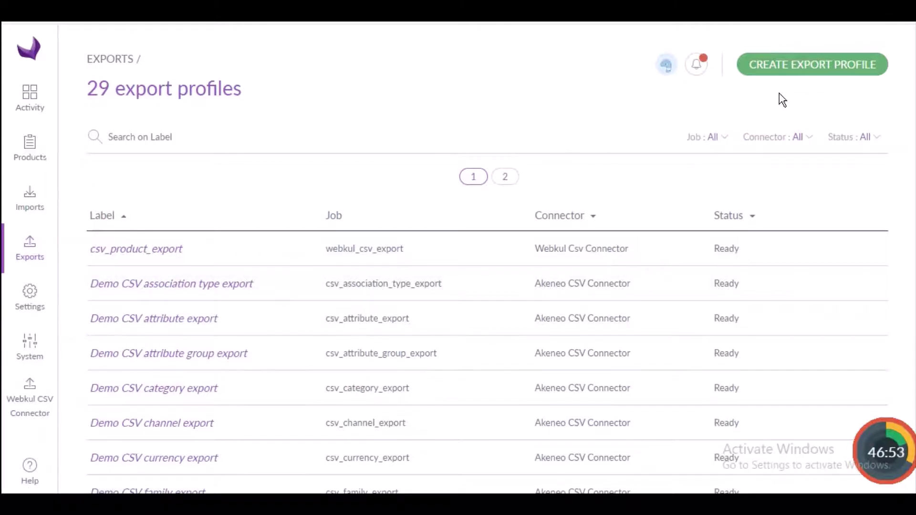
pyautogui.click(817, 75)
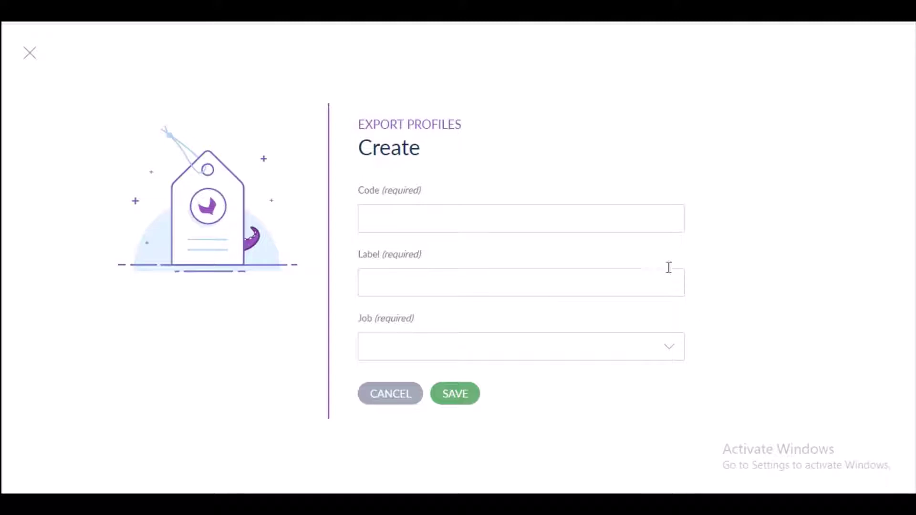
pyautogui.click(650, 225)
pyautogui.write('produc')
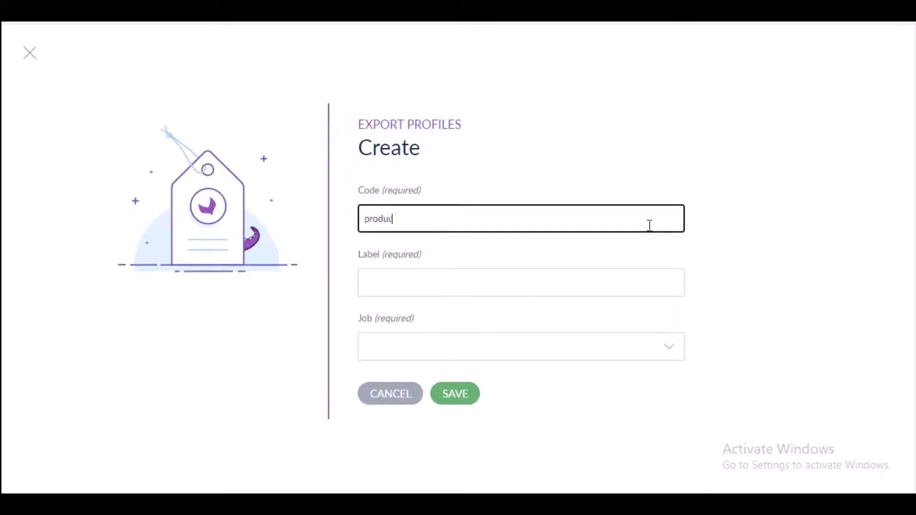
pyautogui.write('t csv export1')
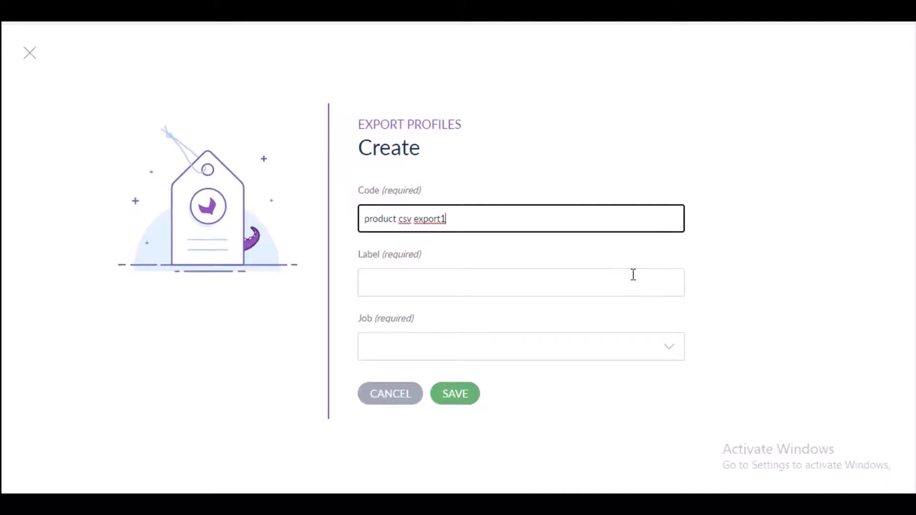
pyautogui.click(632, 289)
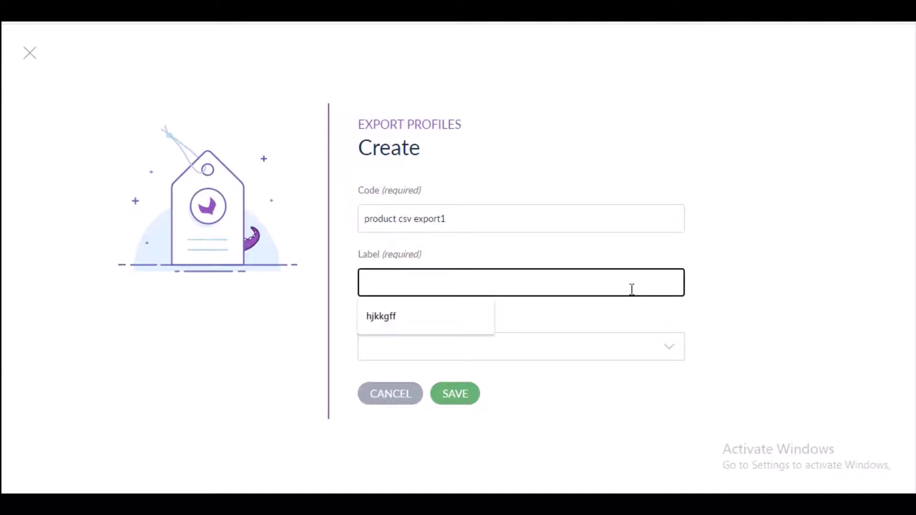
pyautogui.write('prod')
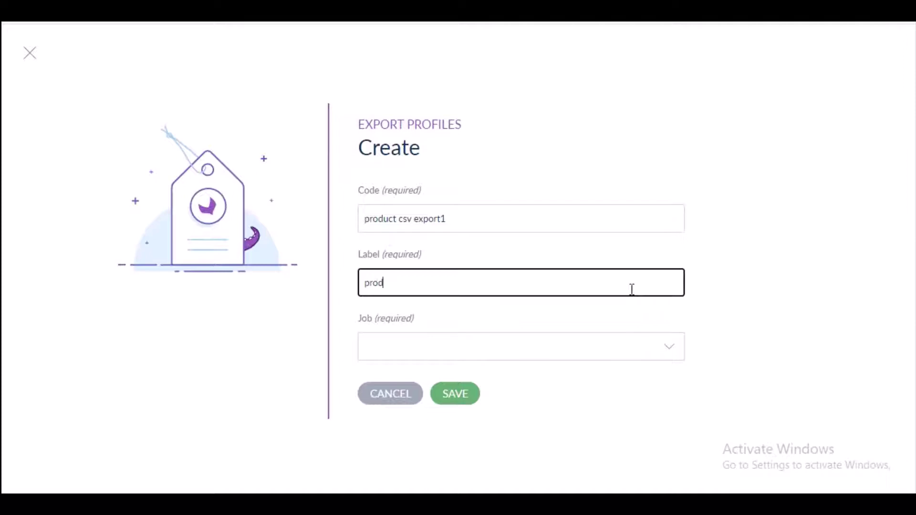
pyautogui.write('uct csv export1')
# - Choose the Csv Product Export job of the Webkul Csv Connector and save the new export profile
pyautogui.click(666, 351)
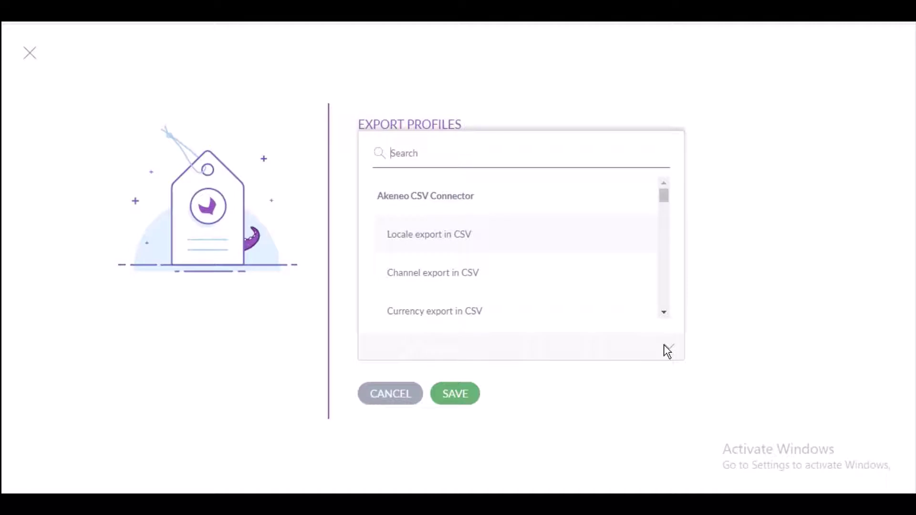
pyautogui.scroll(-1, 667, 221)
pyautogui.moveTo(663, 199); pyautogui.dragTo(675, 311)
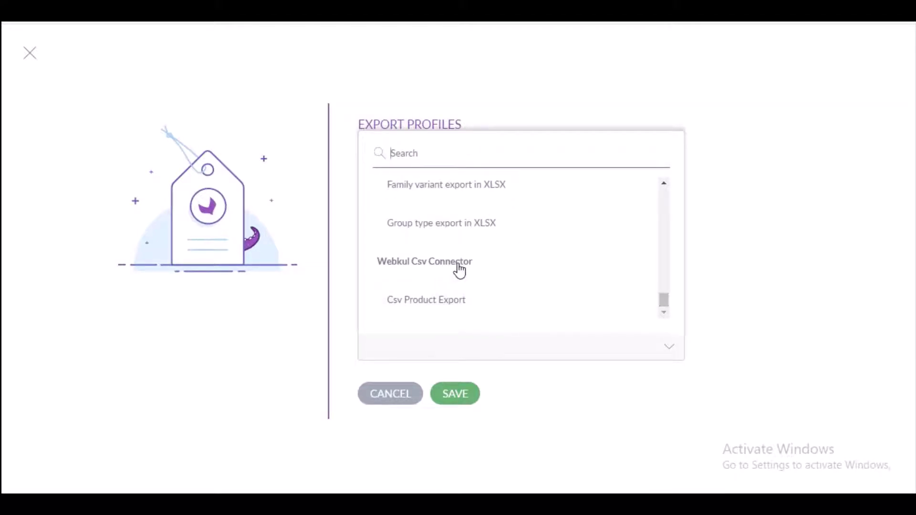
pyautogui.click(452, 302)
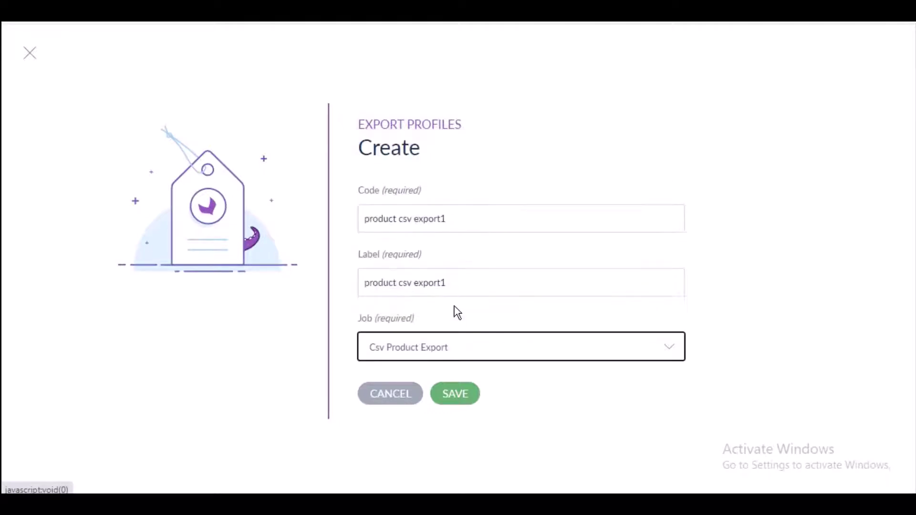
pyautogui.click(453, 404)
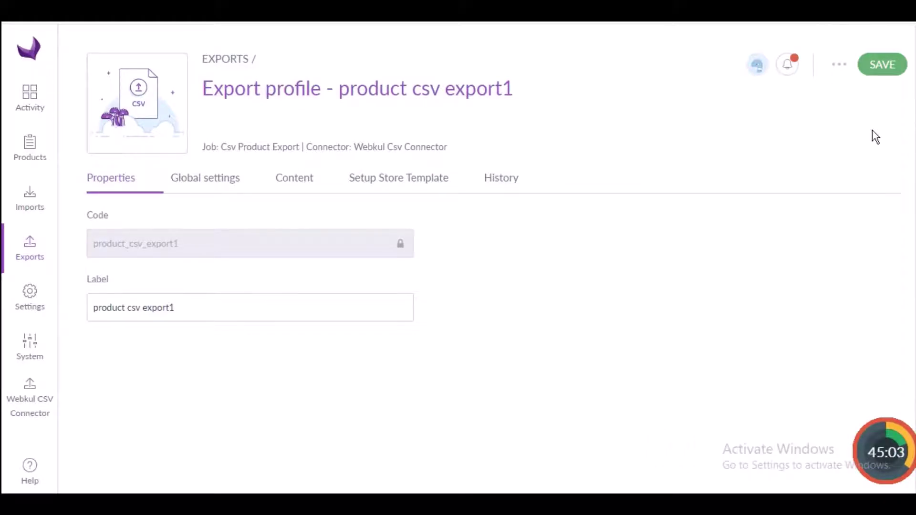
# - In the profile's global settings, enable exporting variant products just after their parent product model
pyautogui.click(214, 186)
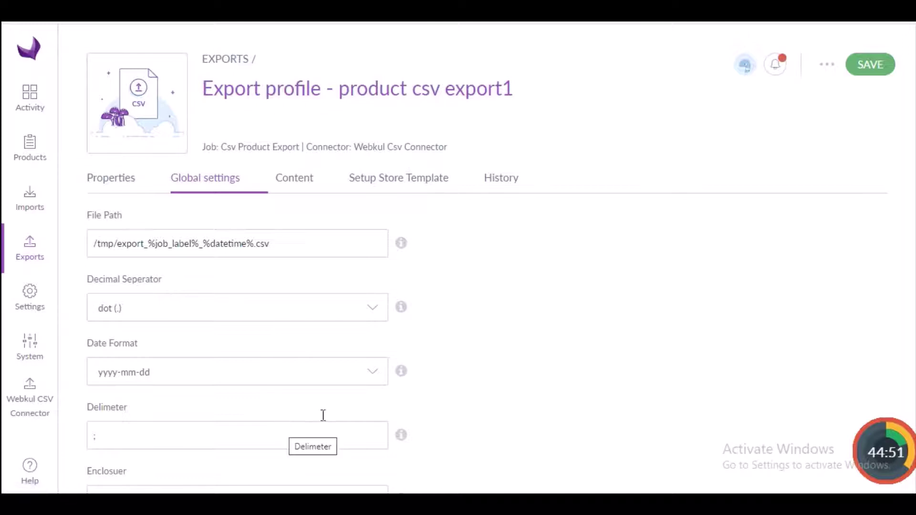
pyautogui.scroll(-3, 668, 293)
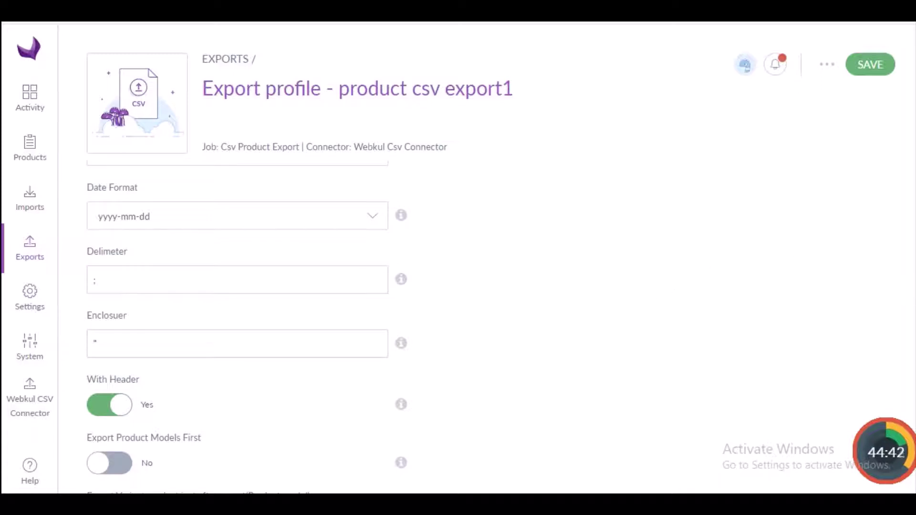
pyautogui.scroll(-3, 477, 325)
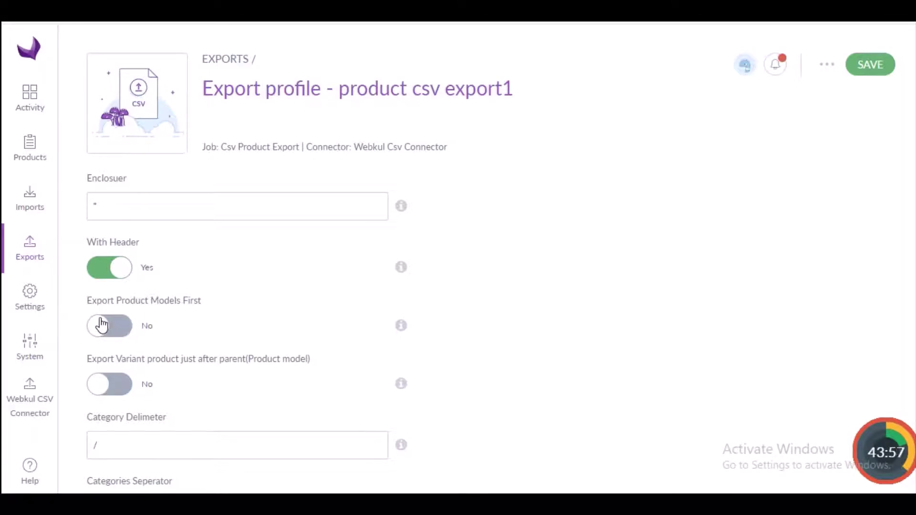
pyautogui.click(105, 382)
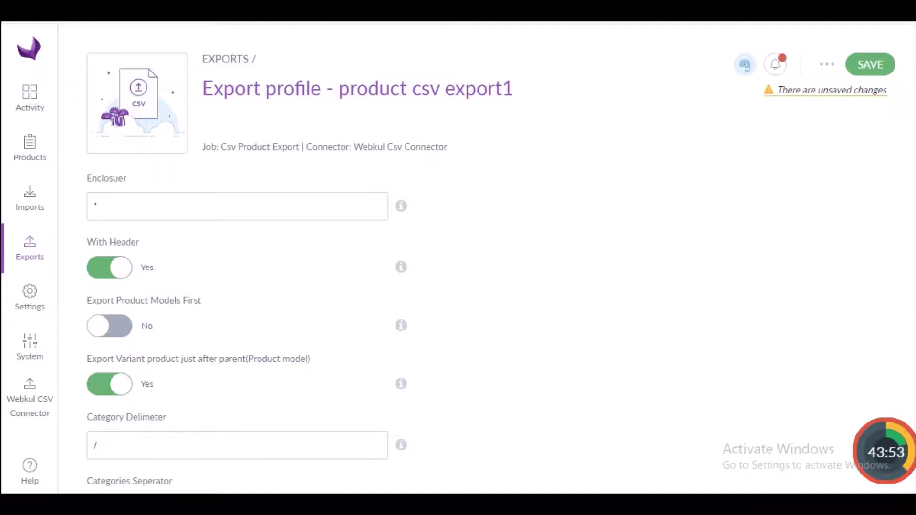
# - In the profile's content filters, set the channel to Ecommerce and the locale to English (United States)
pyautogui.scroll(5, 913, 132)
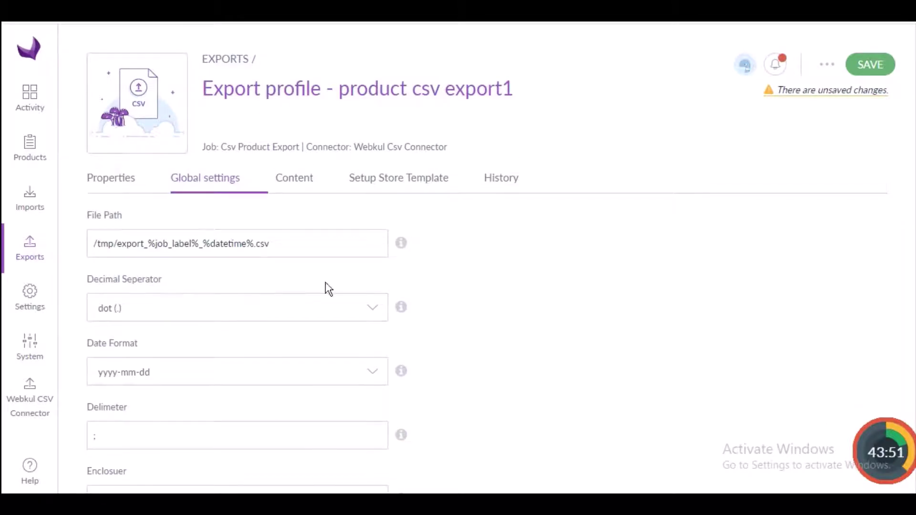
pyautogui.click(302, 184)
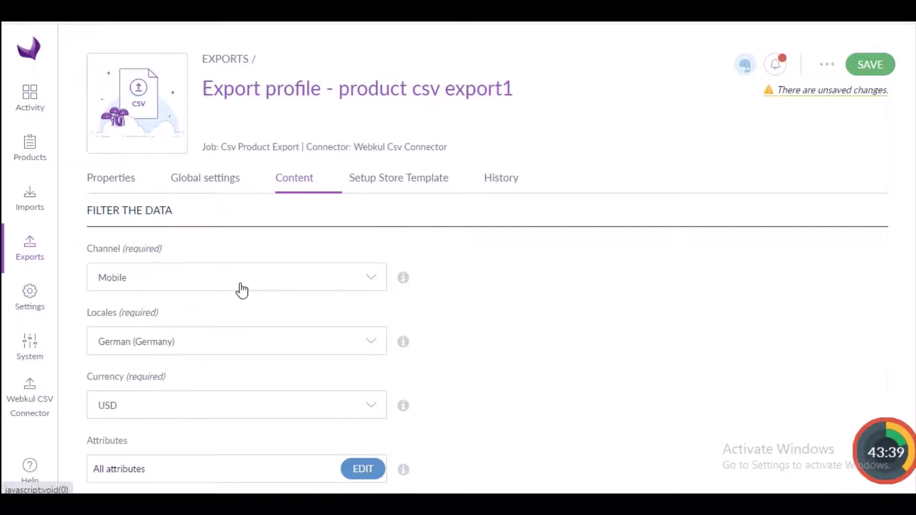
pyautogui.click(373, 279)
pyautogui.click(210, 320)
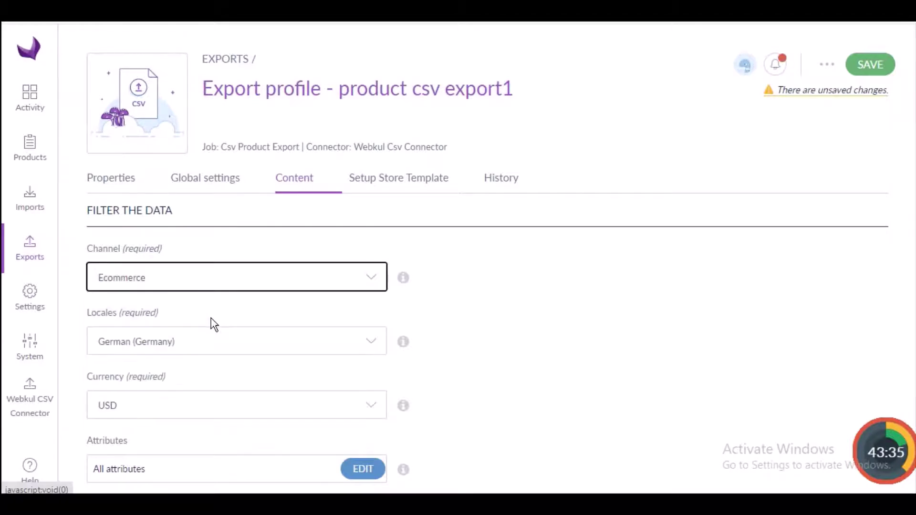
pyautogui.click(369, 345)
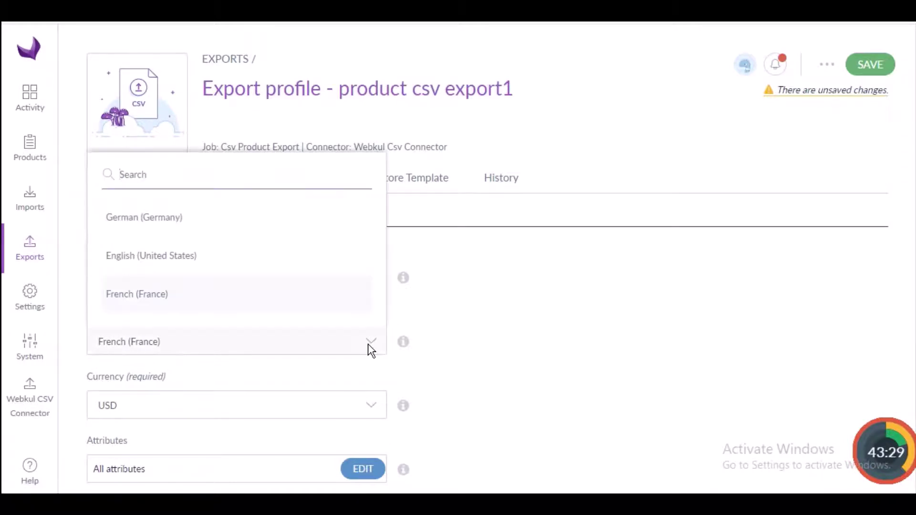
pyautogui.click(320, 260)
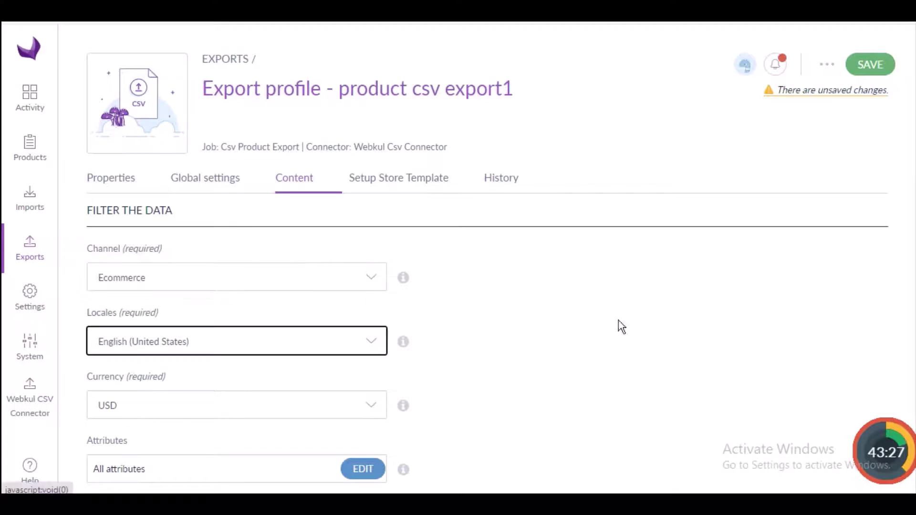
# - Review the attributes to export for the Marketing group and for all groups, and apply the selection with all attributes included
pyautogui.scroll(-3, 897, 199)
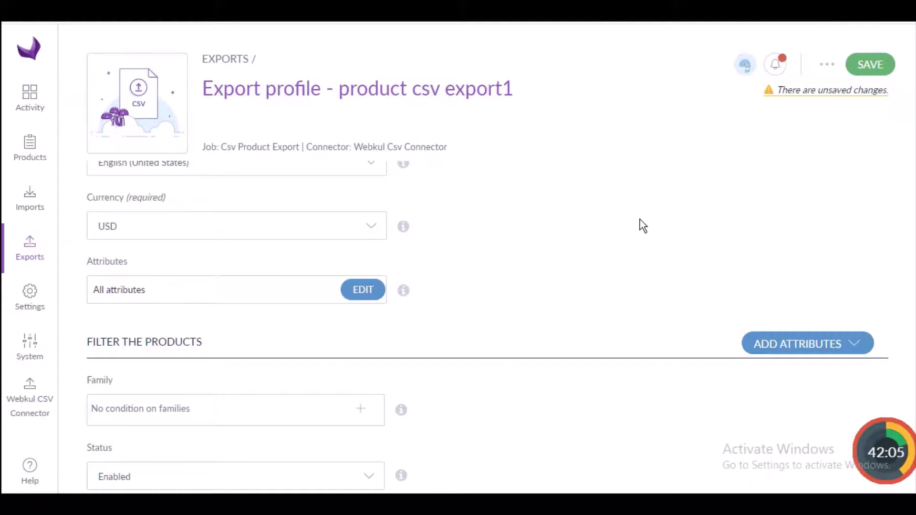
pyautogui.click(365, 299)
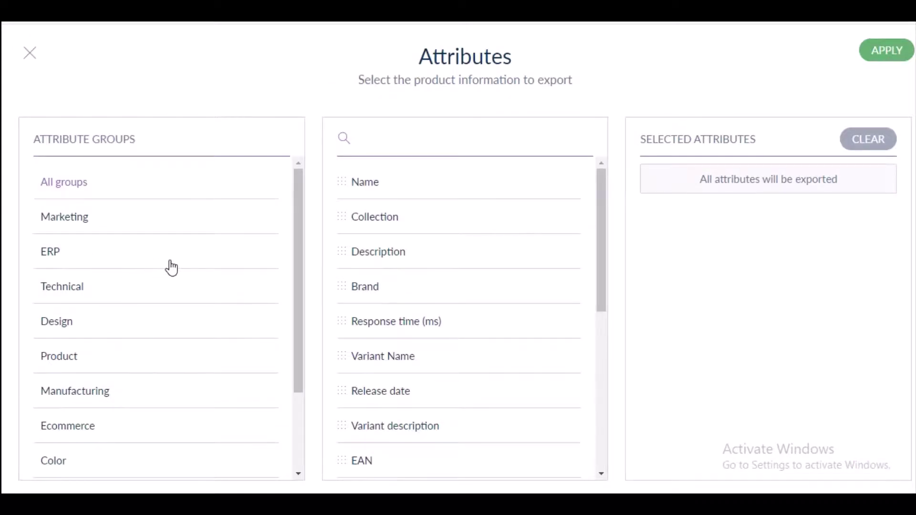
pyautogui.click(85, 220)
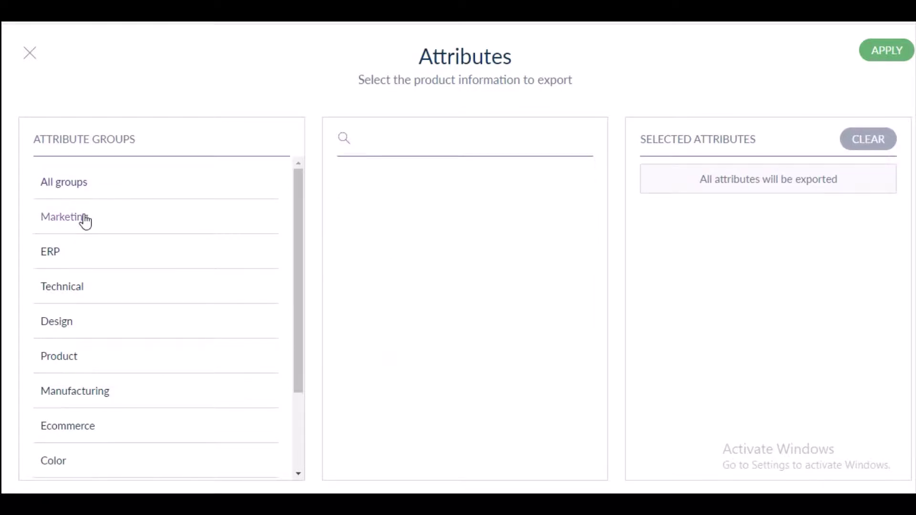
pyautogui.click(78, 190)
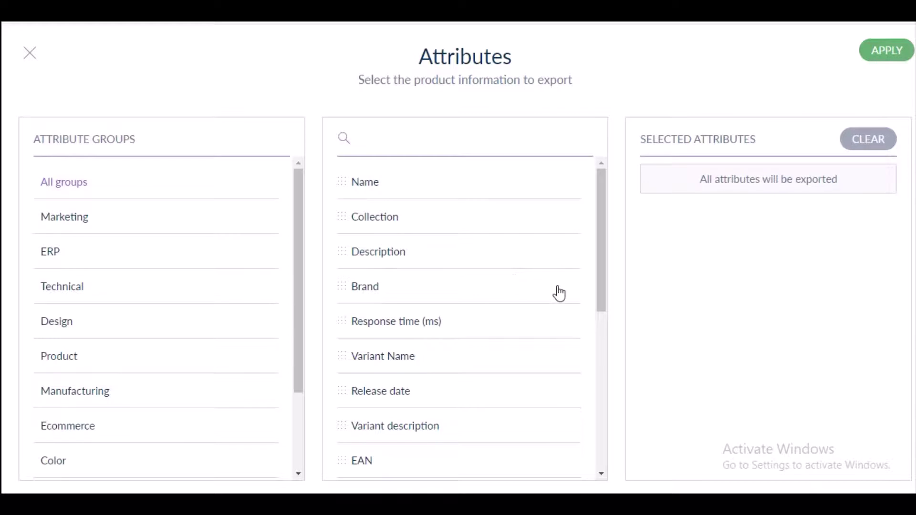
pyautogui.click(883, 51)
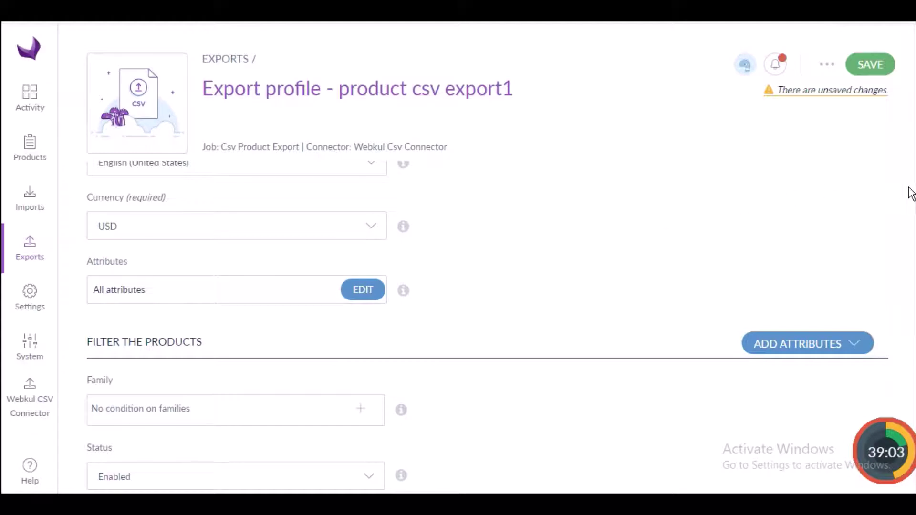
# - Filter the exported products to the T-shirts family and set the status condition to All
pyautogui.scroll(-3, 910, 193)
pyautogui.scroll(-1, 909, 194)
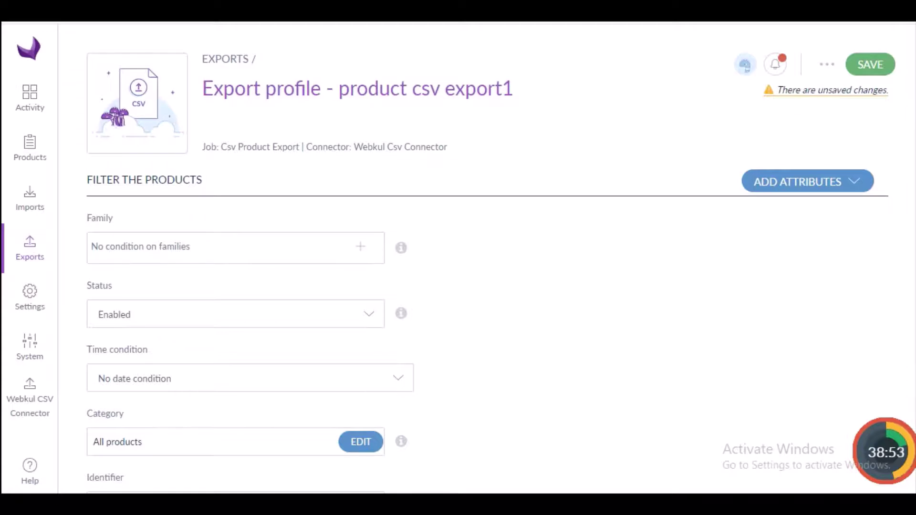
pyautogui.scroll(-1, 368, 362)
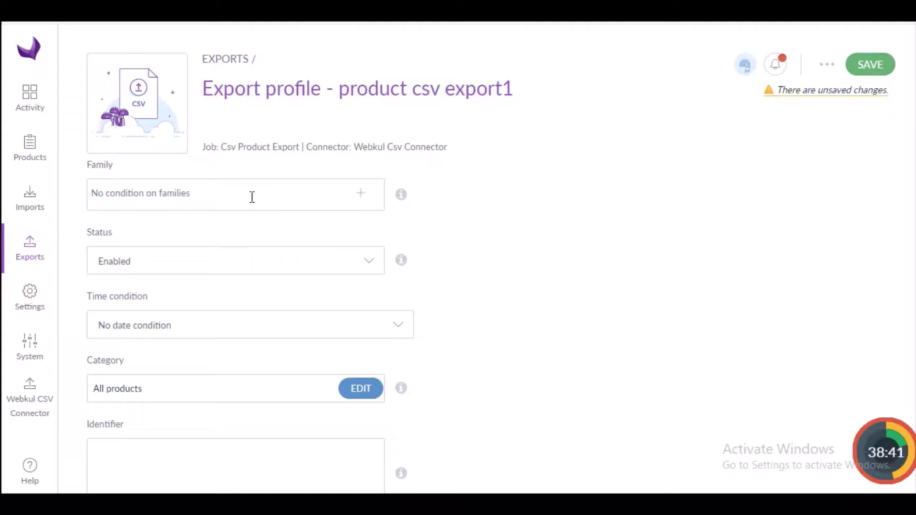
pyautogui.click(363, 196)
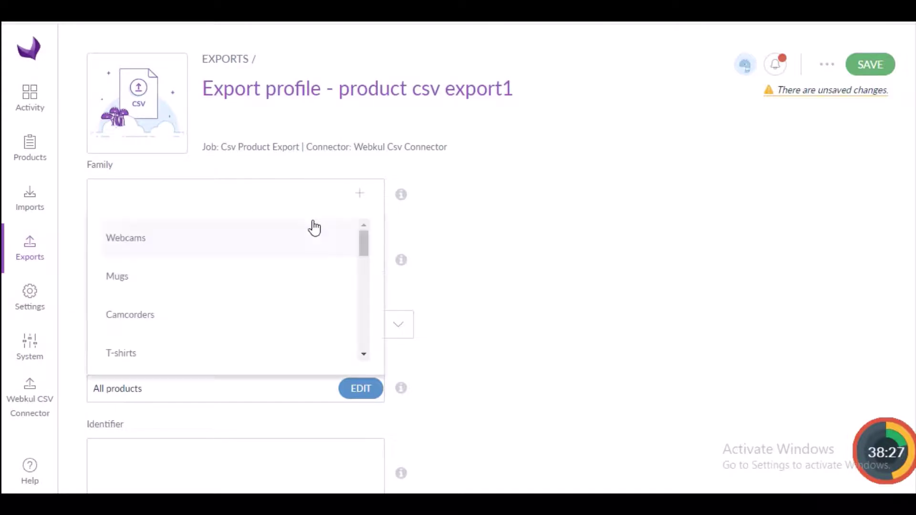
pyautogui.click(129, 353)
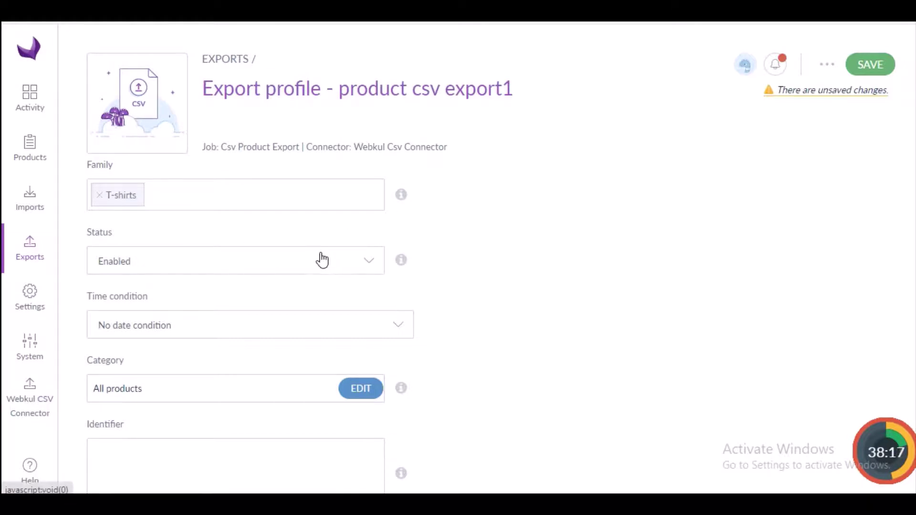
pyautogui.click(363, 269)
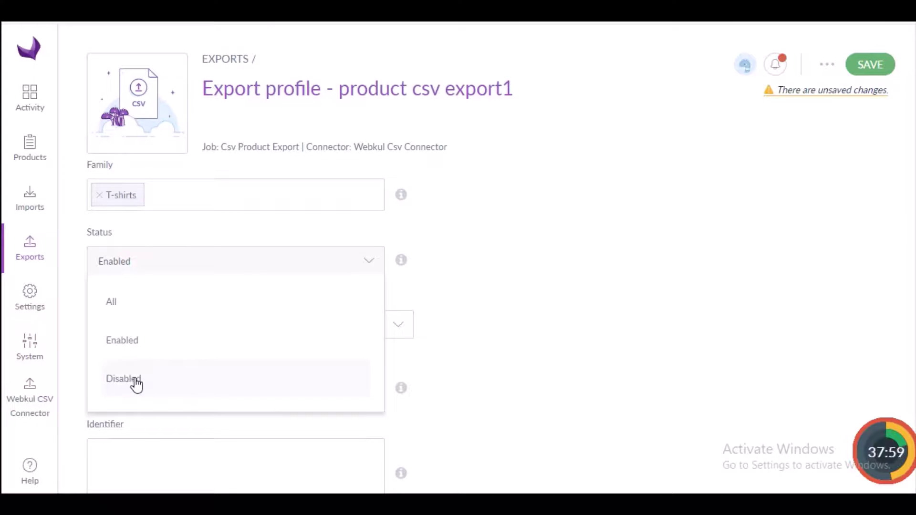
pyautogui.click(121, 309)
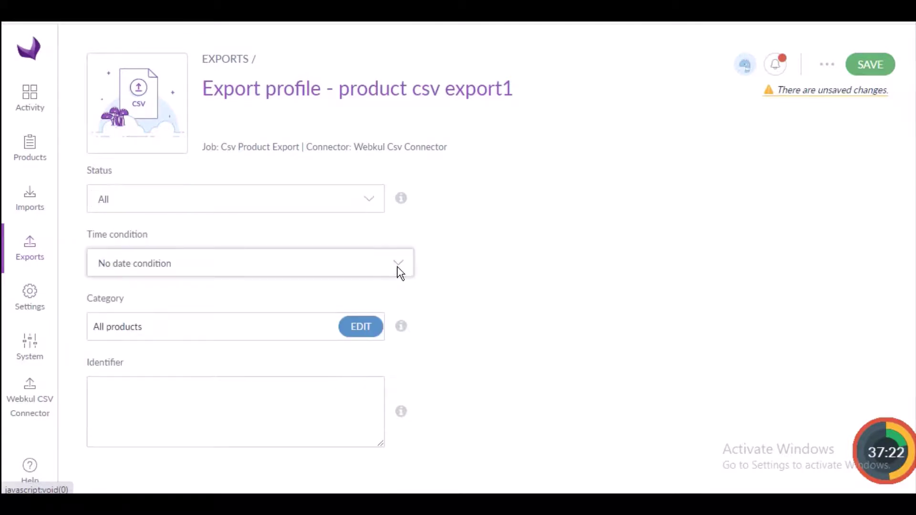
# - Review the available time condition options for filtering the exported products by update date
pyautogui.click(399, 272)
pyautogui.click(399, 272)
pyautogui.click(399, 273)
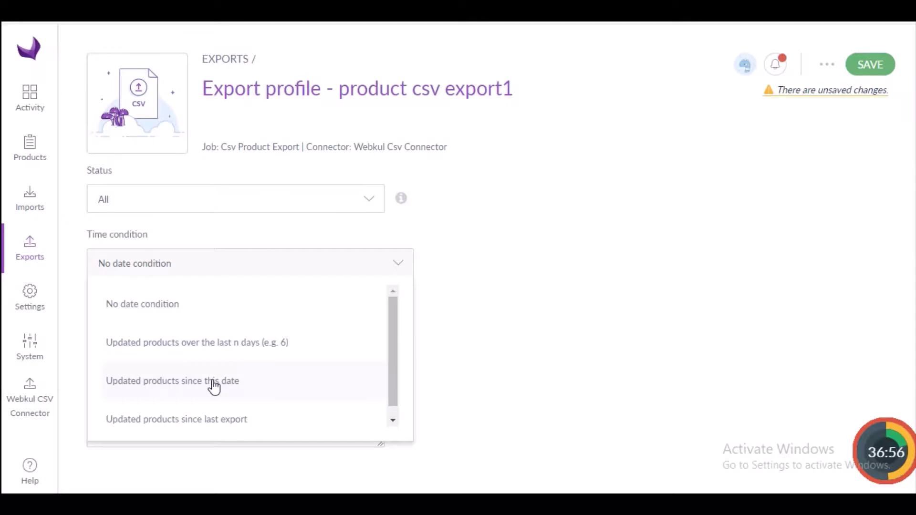
pyautogui.scroll(-1, 223, 408)
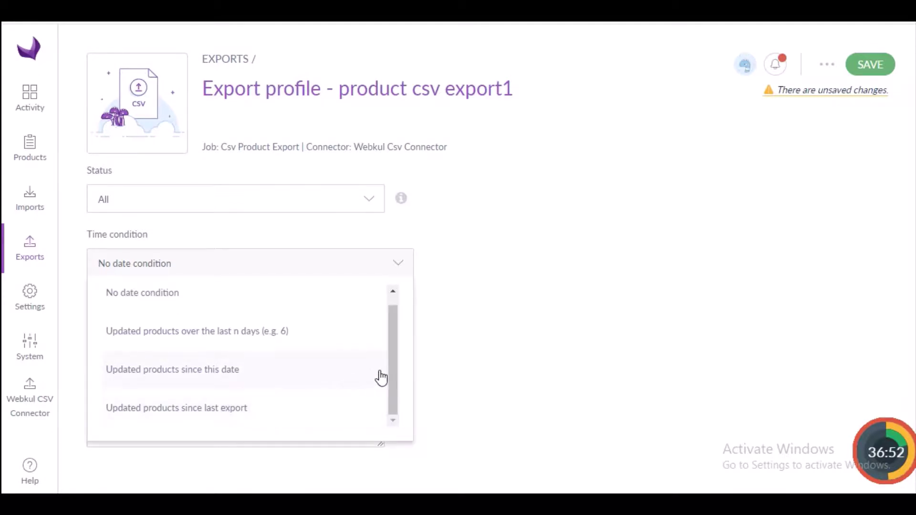
pyautogui.moveTo(392, 370); pyautogui.dragTo(394, 322)
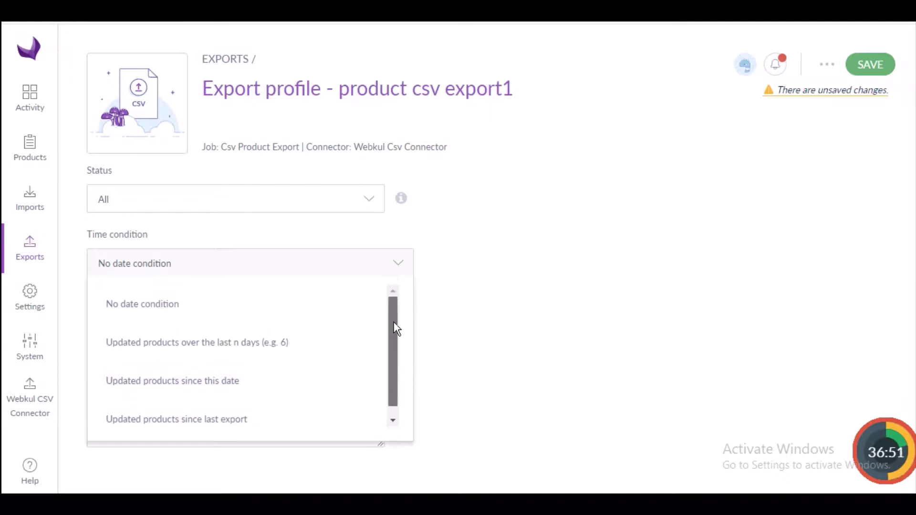
pyautogui.click(402, 268)
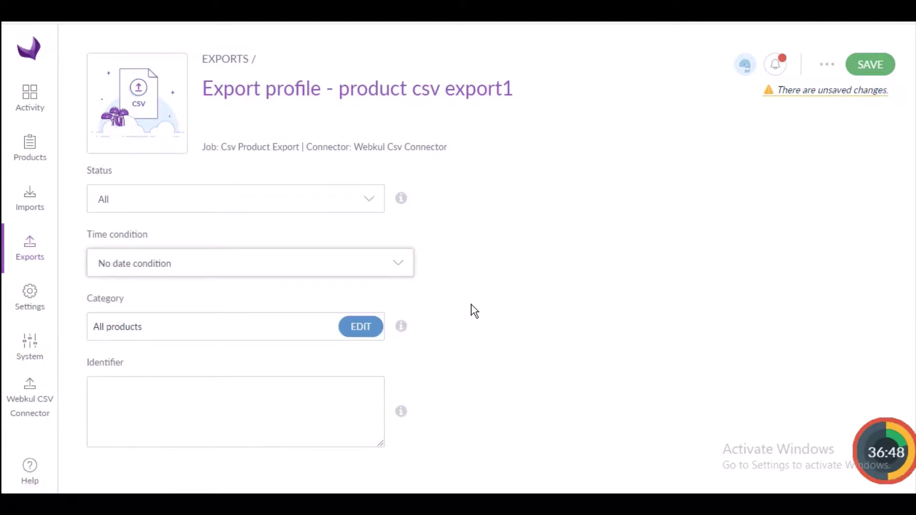
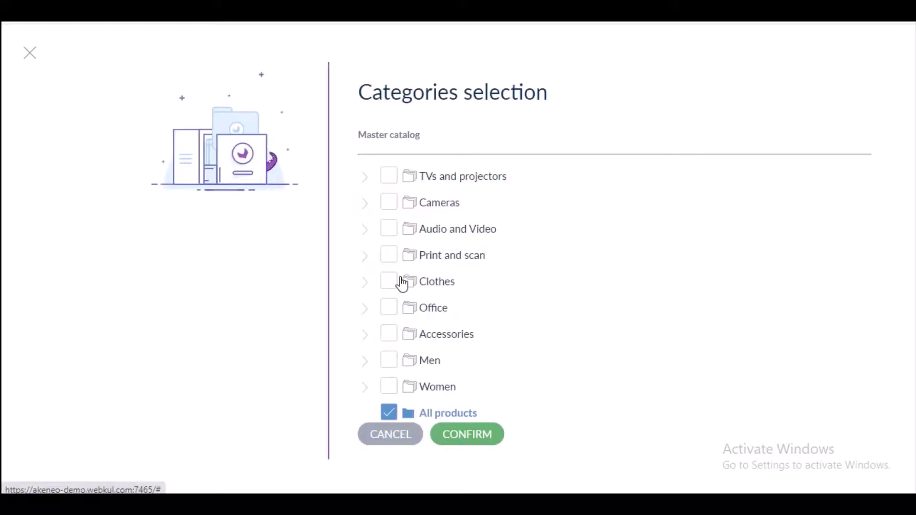
# - Restrict the exported products to the Print and scan, Clothes and Men categories and confirm the selection
pyautogui.click(389, 256)
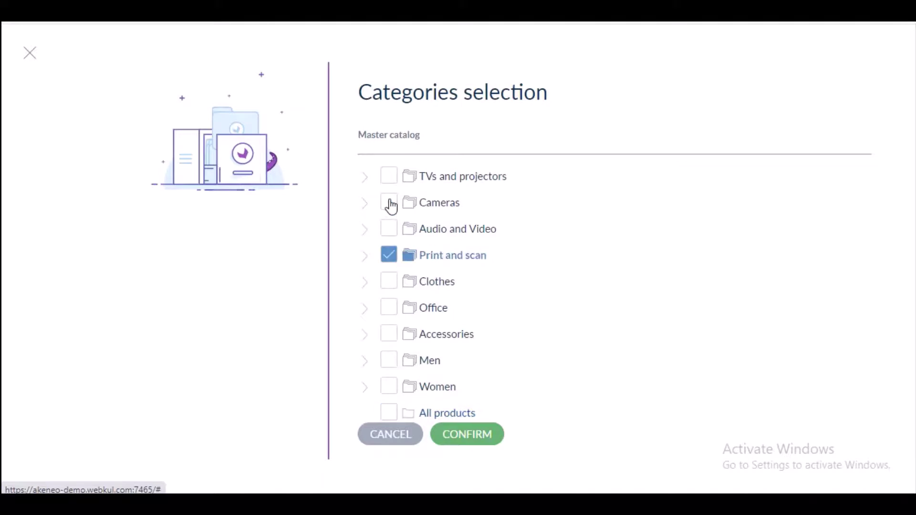
pyautogui.click(387, 285)
pyautogui.click(389, 366)
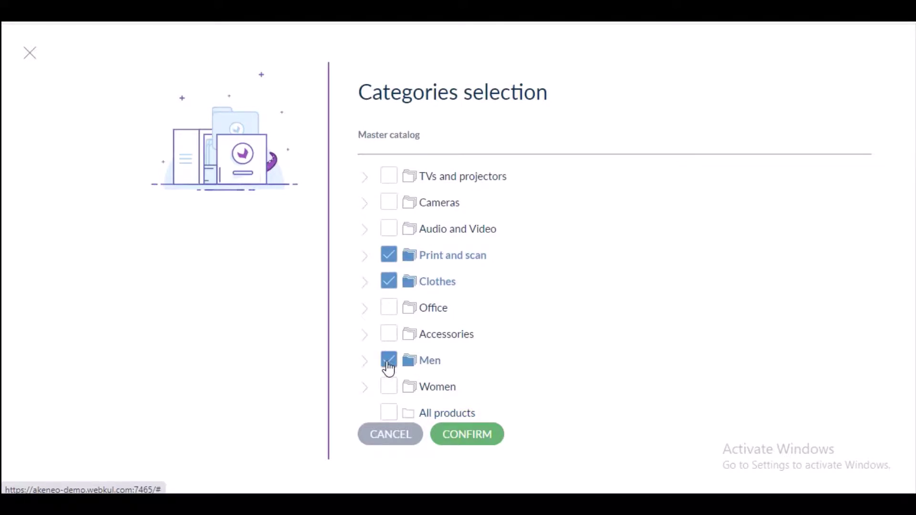
pyautogui.click(458, 439)
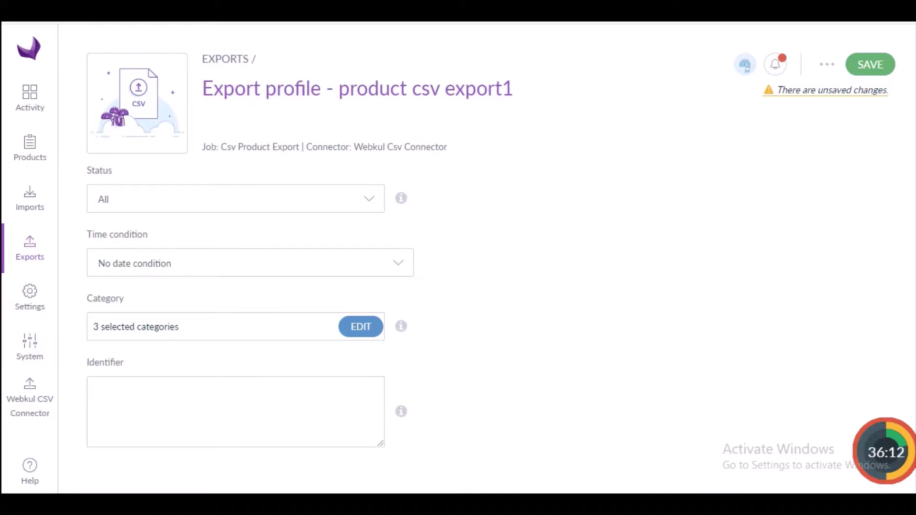
# - Enter white_tshirt_blue_tshirt_red_tshirt as the identifier filter for the exported products
pyautogui.click(292, 416)
pyautogui.write('white')
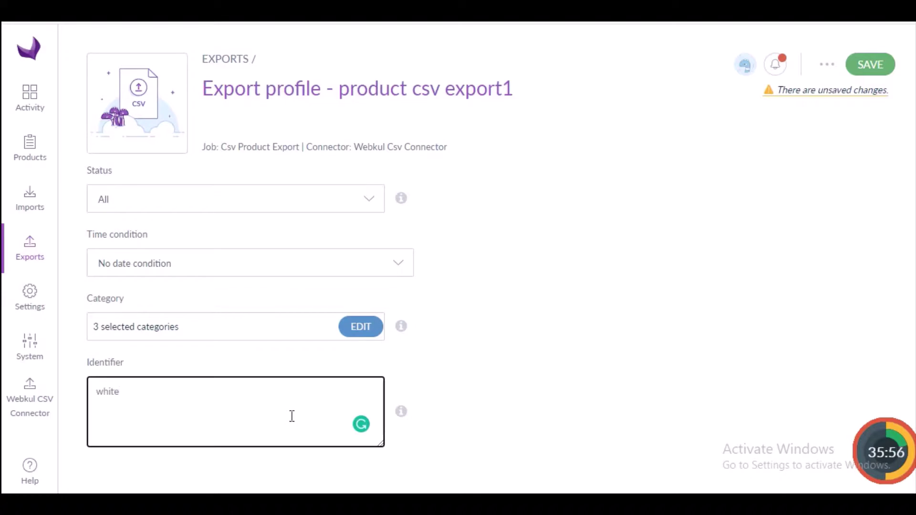
pyautogui.write('_tshirt_blue_tshirt_red_')
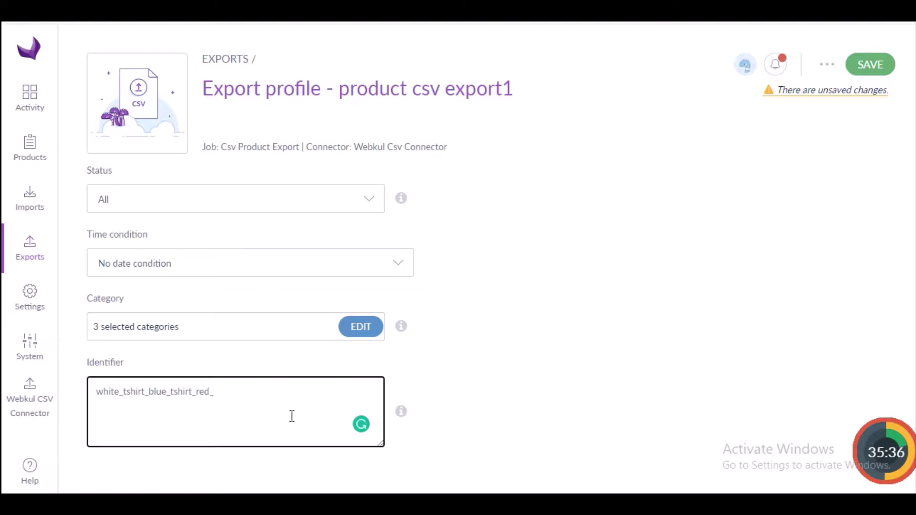
pyautogui.write('tshirt')
# - Choose Test as the CSV store in the profile's store template setup and save the export profile
pyautogui.scroll(7, 906, 194)
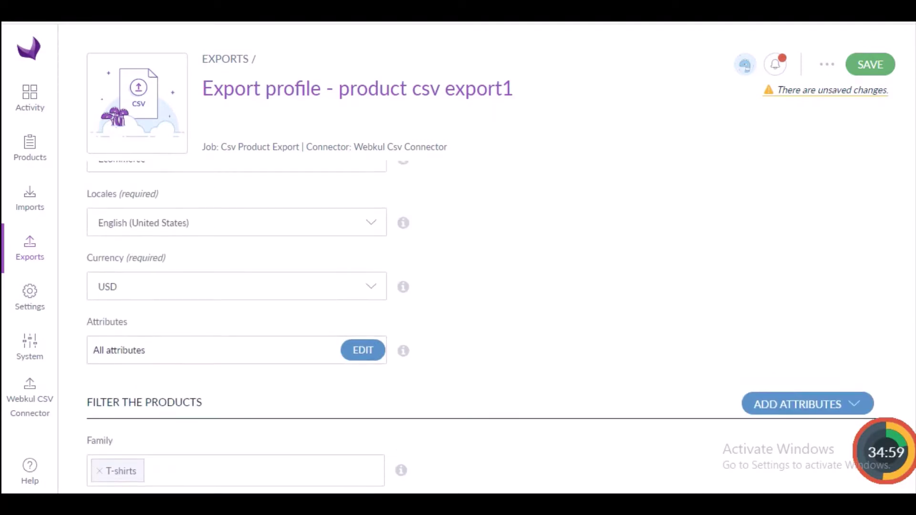
pyautogui.scroll(3, 487, 328)
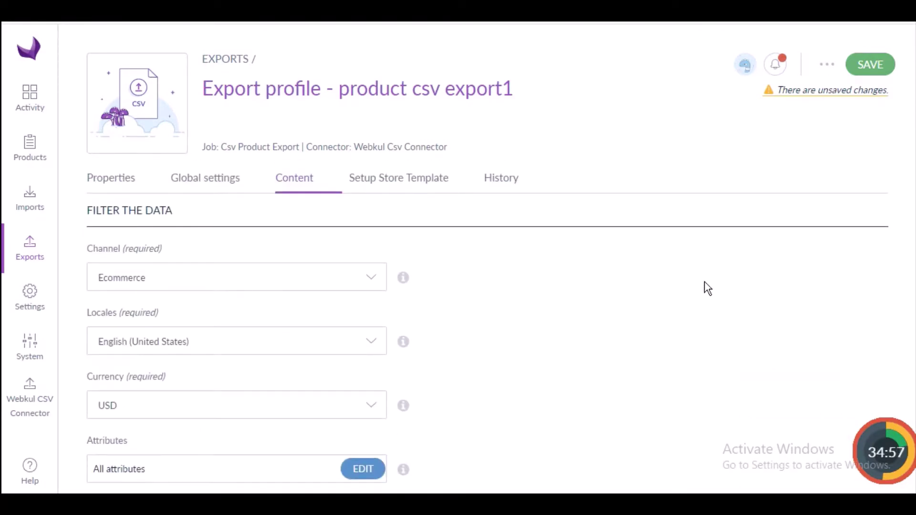
pyautogui.click(424, 185)
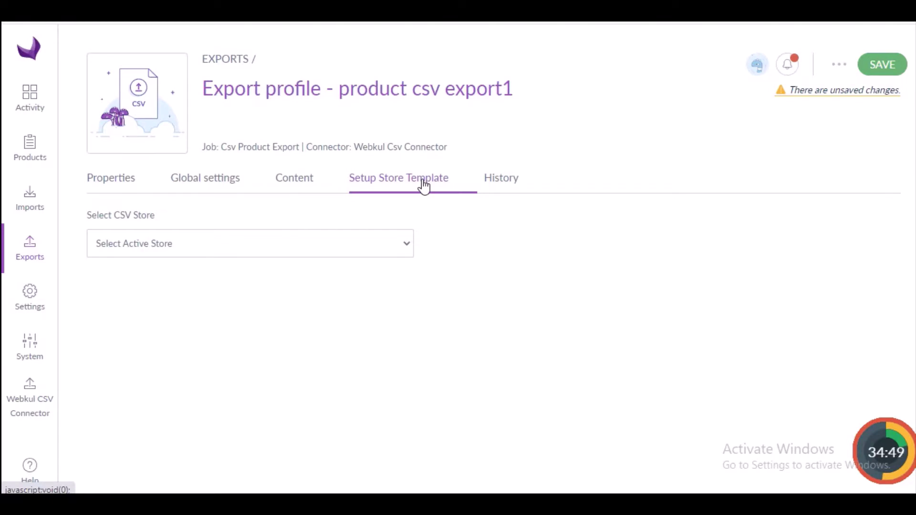
pyautogui.click(405, 244)
pyautogui.click(377, 280)
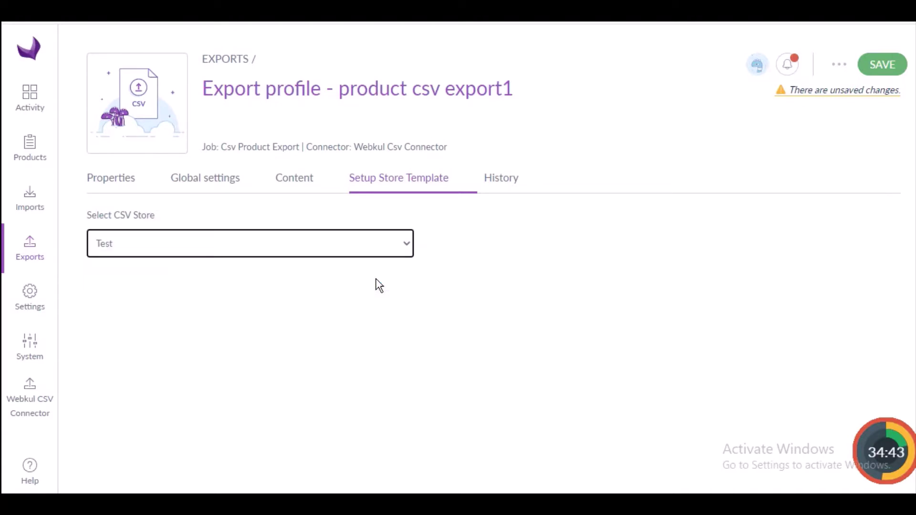
pyautogui.click(889, 64)
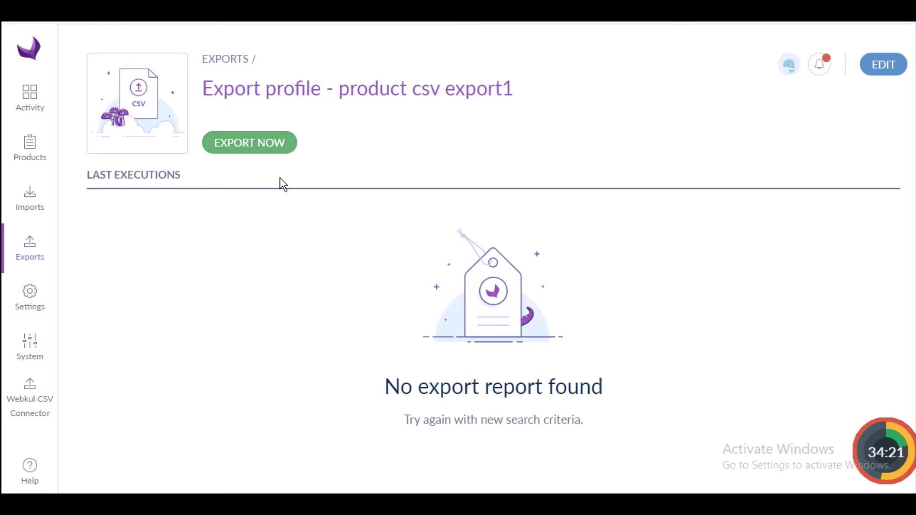
# - Run the product csv export1 profile and download the generated files from its execution details
pyautogui.click(255, 145)
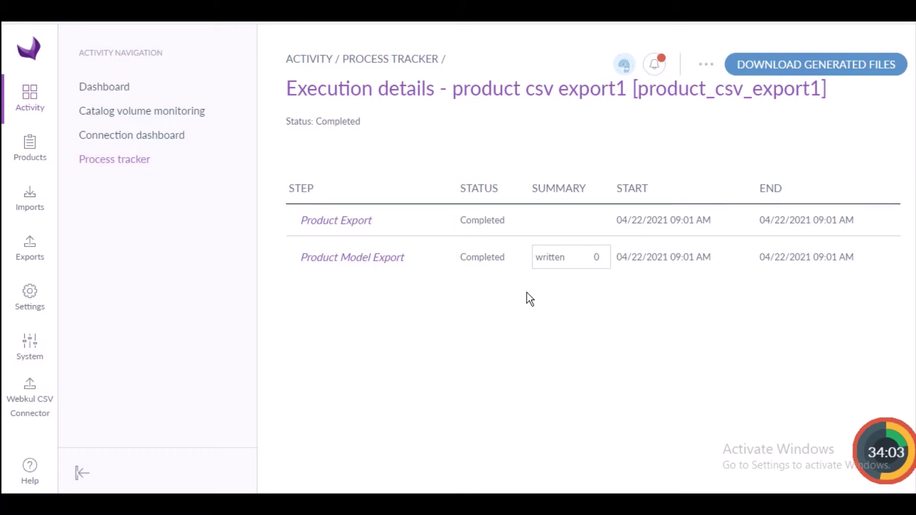
pyautogui.click(856, 64)
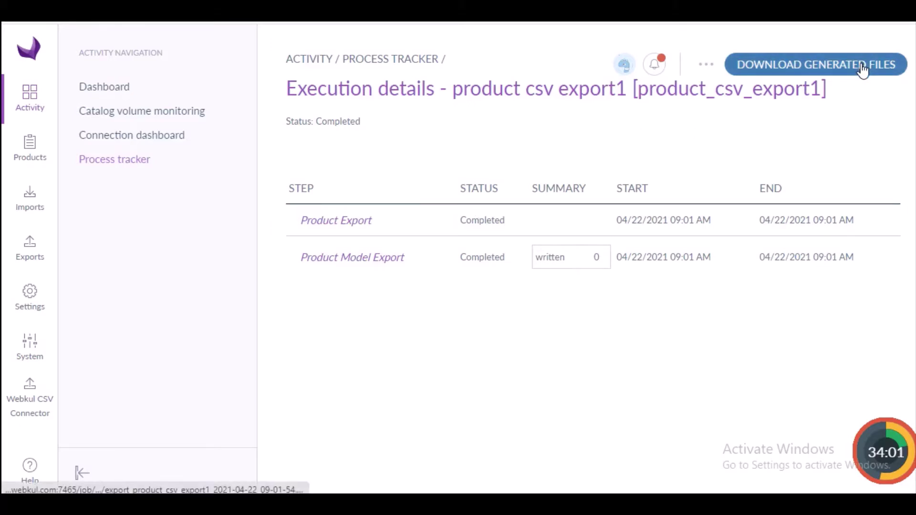